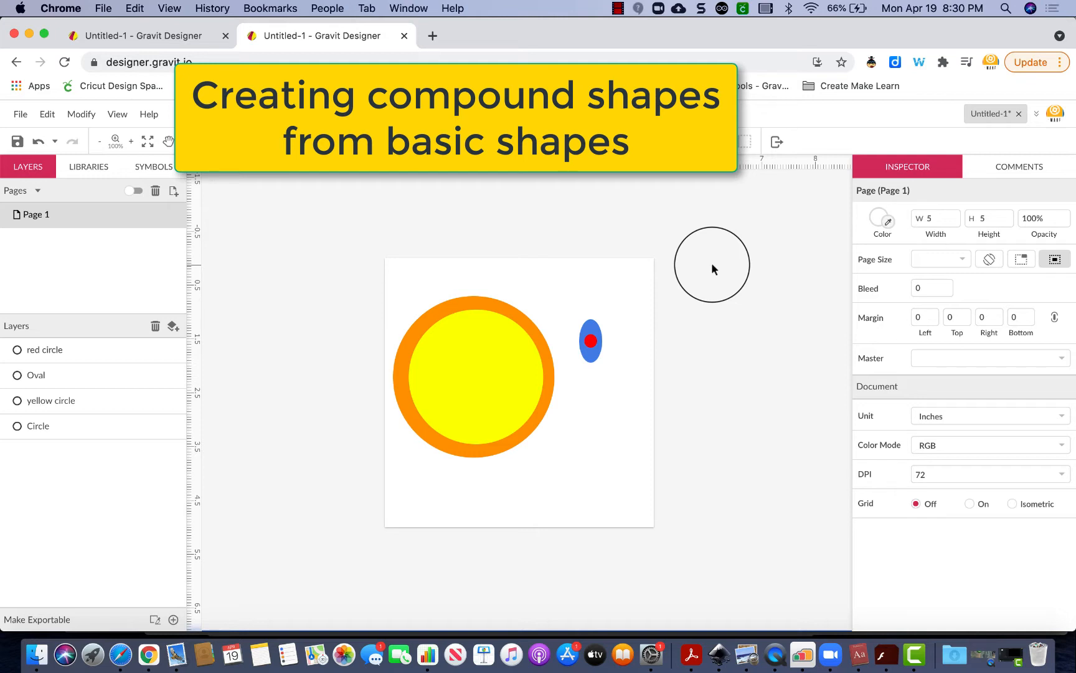
Step: Align the red circle and the blue oval to each other by their horizontal centres
{"action": "left_click_drag", "start_coordinate": [711, 263], "coordinate": [596, 349]}
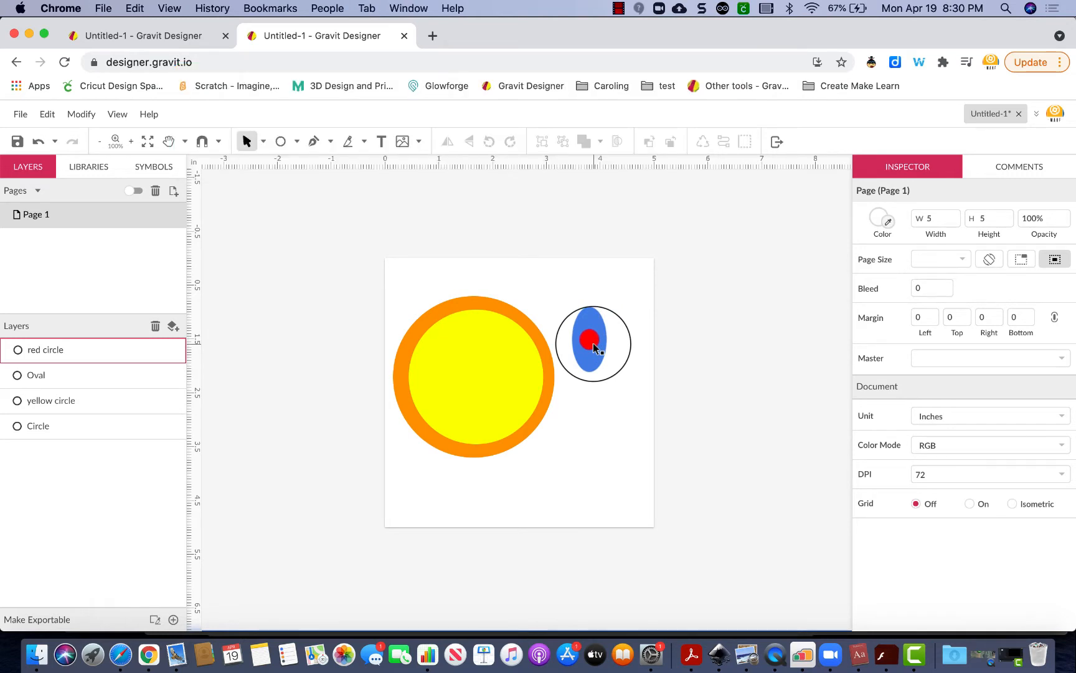
{"action": "left_click", "coordinate": [595, 346]}
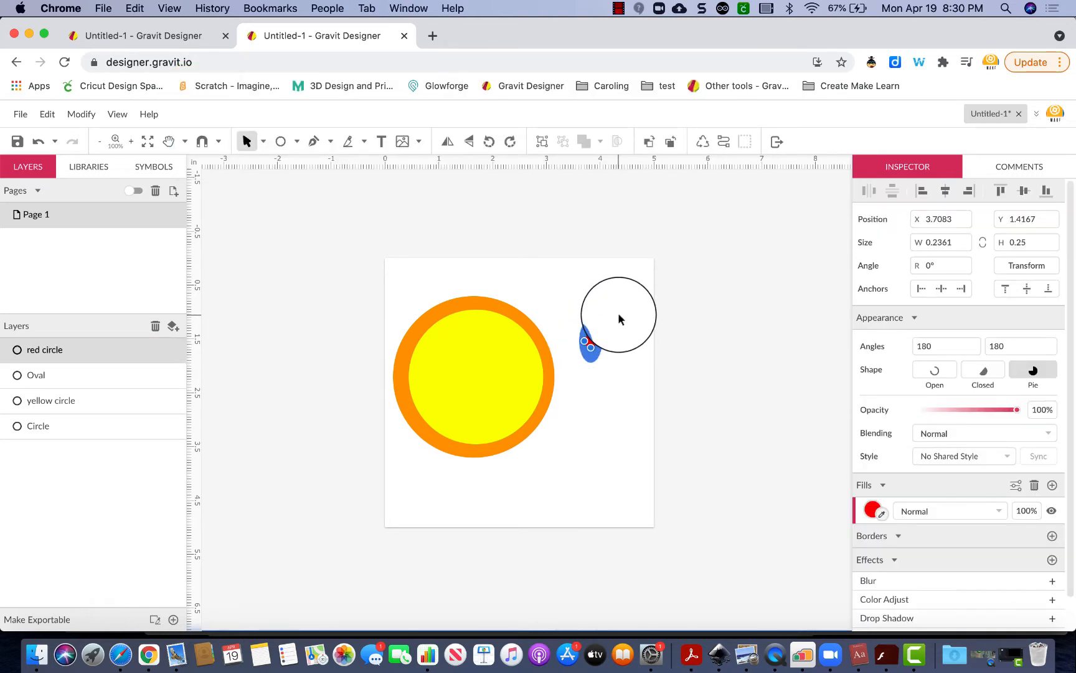
{"action": "left_click_drag", "start_coordinate": [619, 323], "coordinate": [597, 326]}
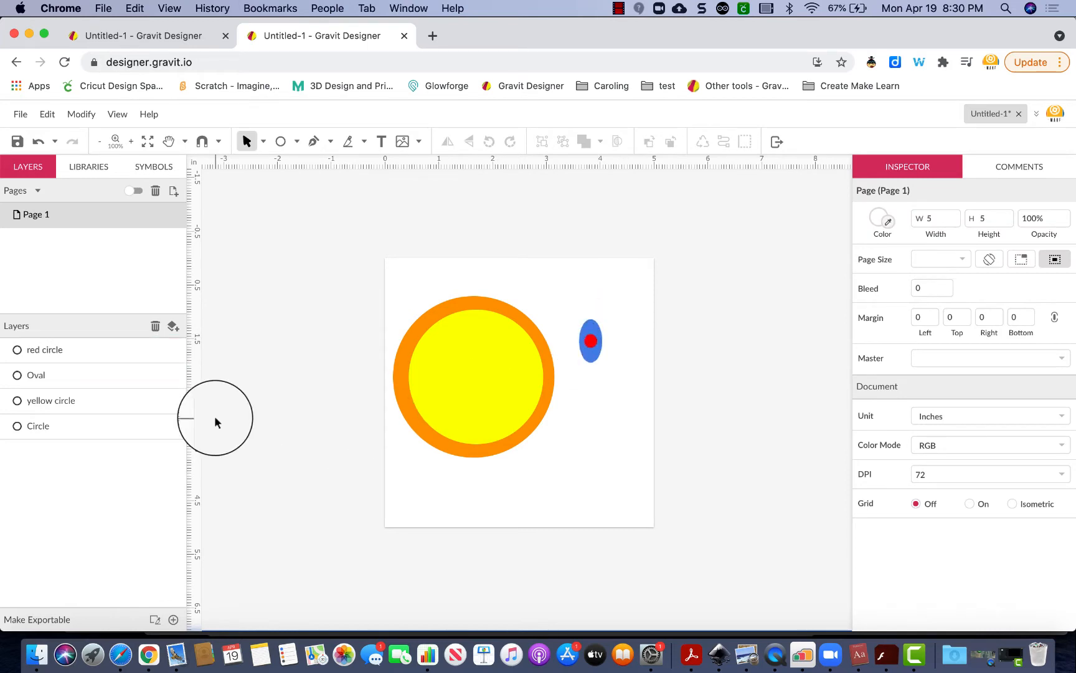
{"action": "left_click", "coordinate": [98, 352]}
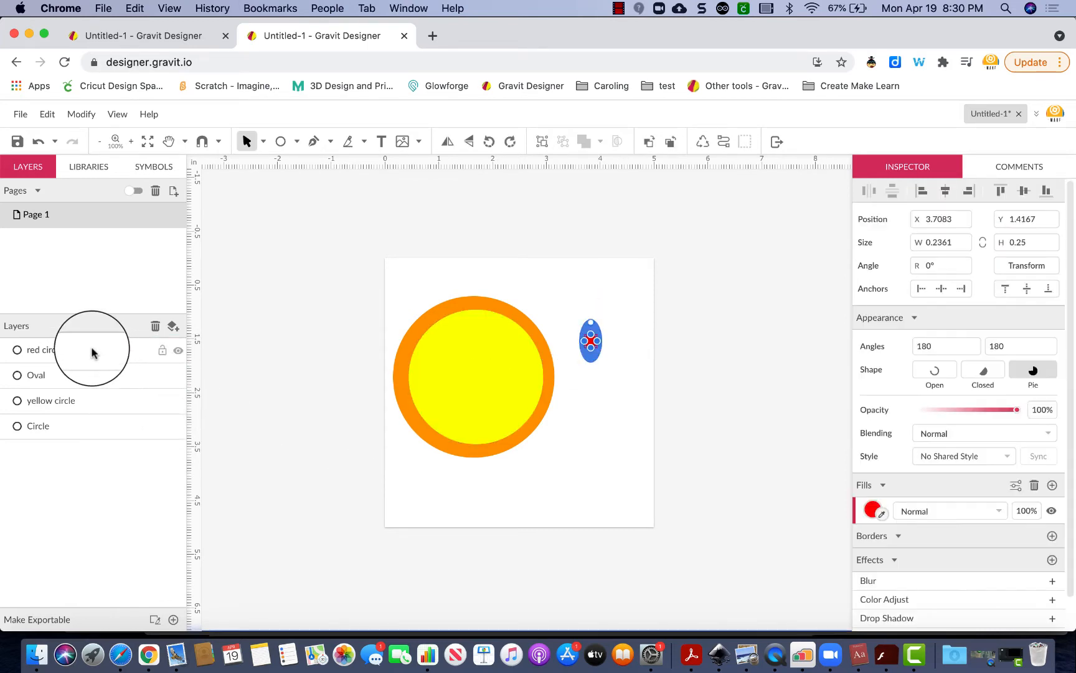
{"action": "left_click", "coordinate": [72, 375], "text": "shift"}
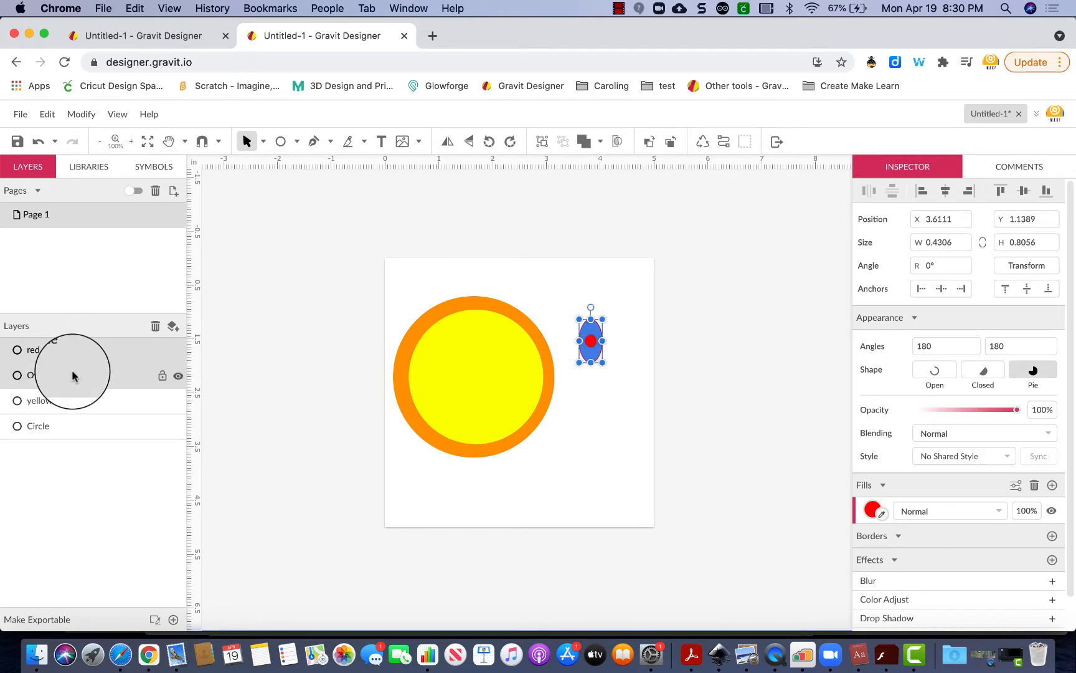
{"action": "left_click", "coordinate": [945, 192]}
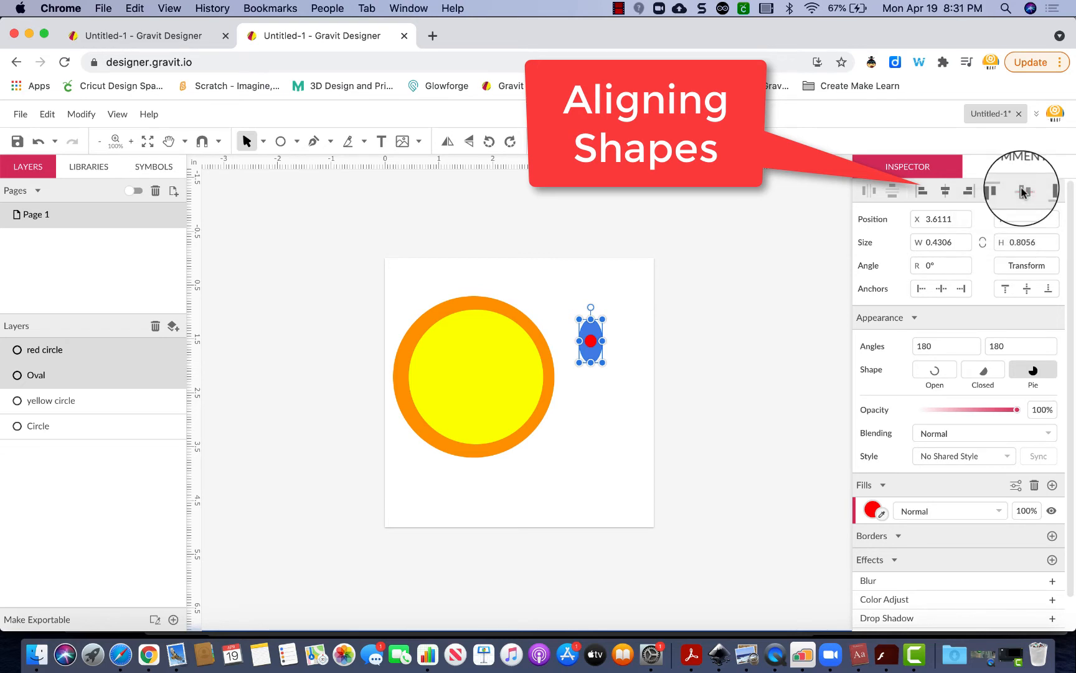
{"action": "left_click", "coordinate": [629, 370]}
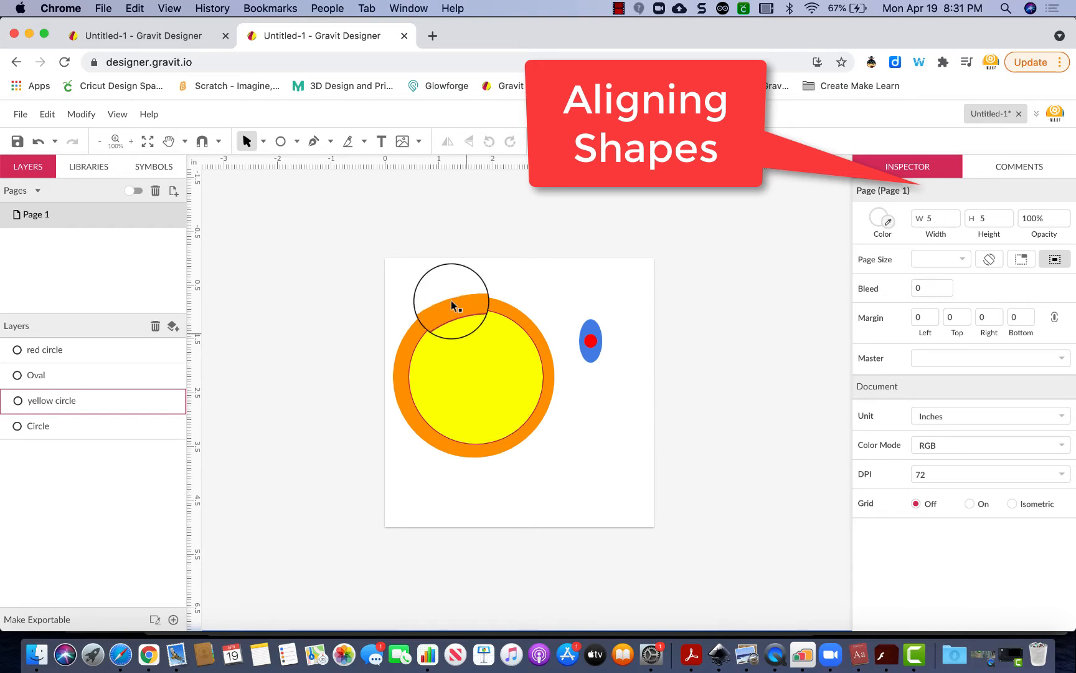
Step: Align the yellow circle and the large orange circle to each other by their horizontal and vertical centres
{"action": "left_click", "coordinate": [478, 373]}
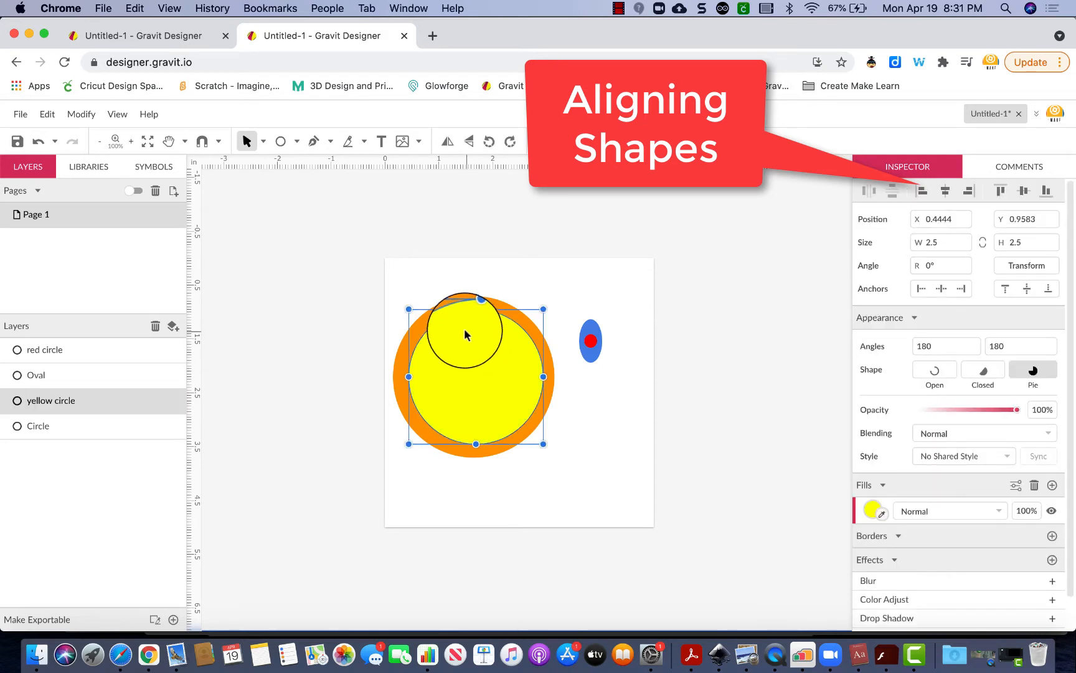
{"action": "left_click", "coordinate": [466, 304], "text": "shift"}
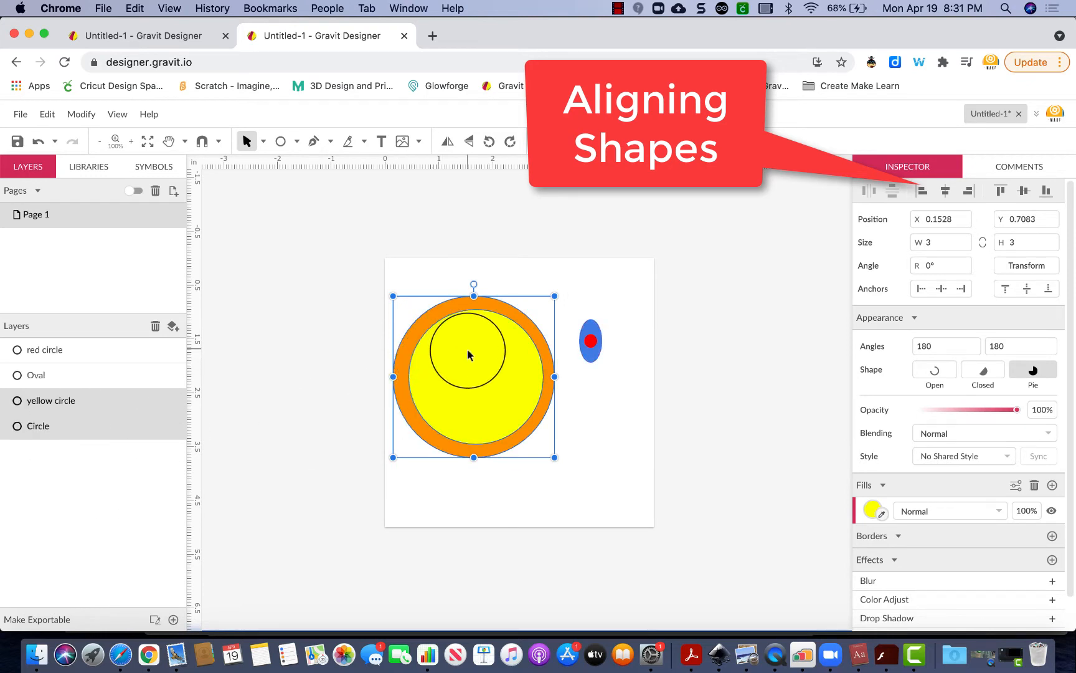
{"action": "left_click", "coordinate": [945, 192]}
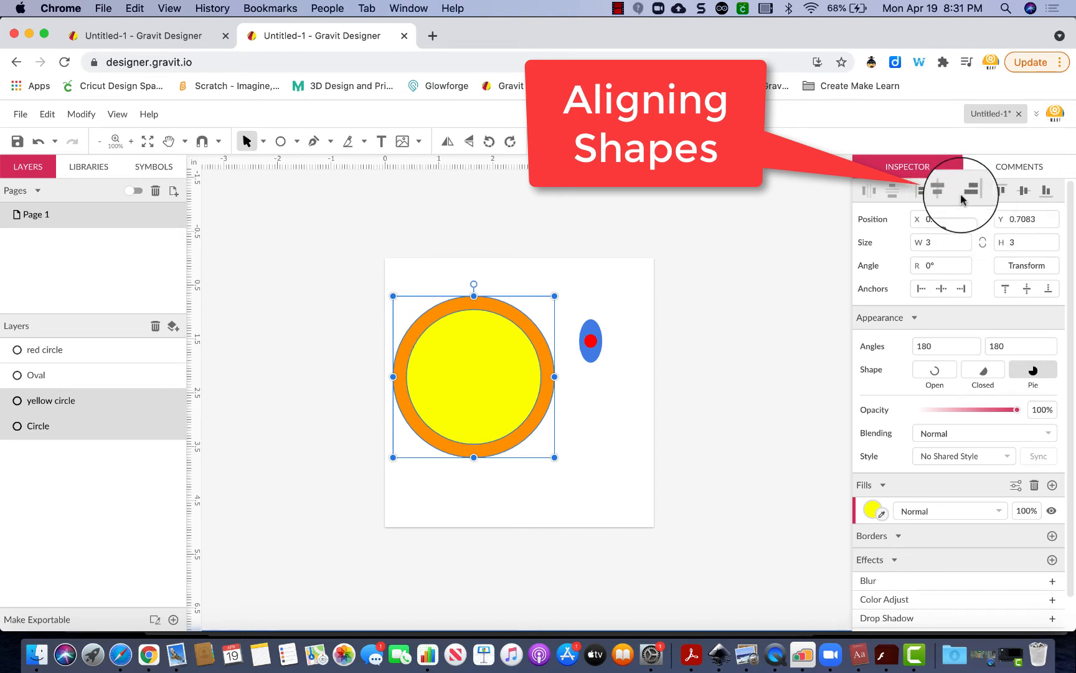
{"action": "left_click", "coordinate": [1018, 192]}
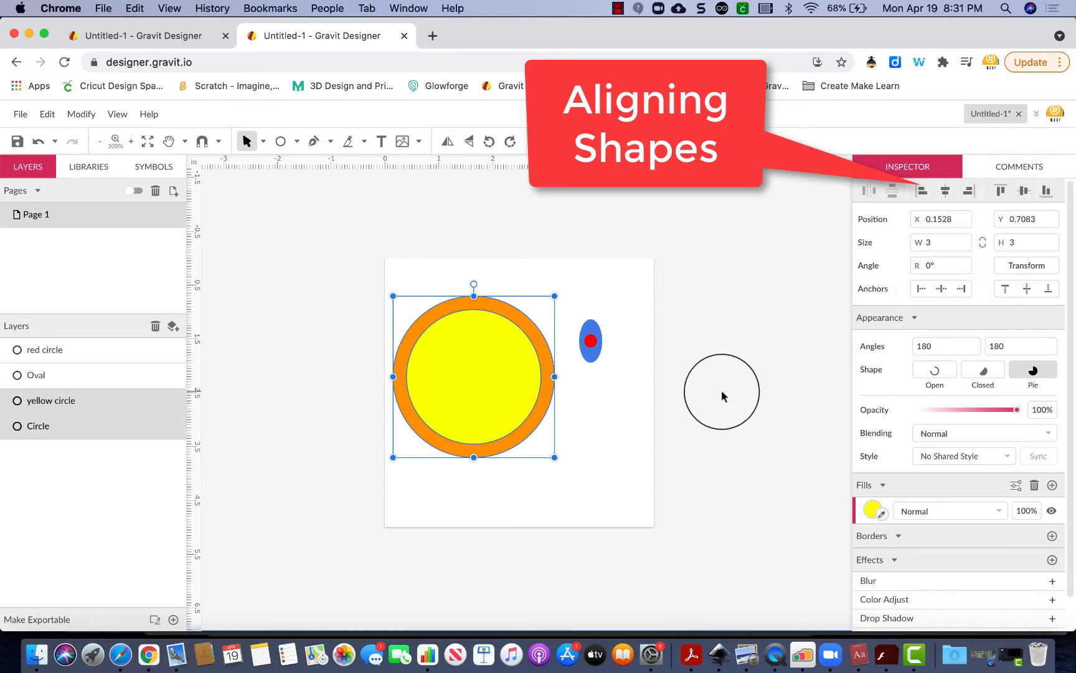
{"action": "left_click", "coordinate": [699, 360]}
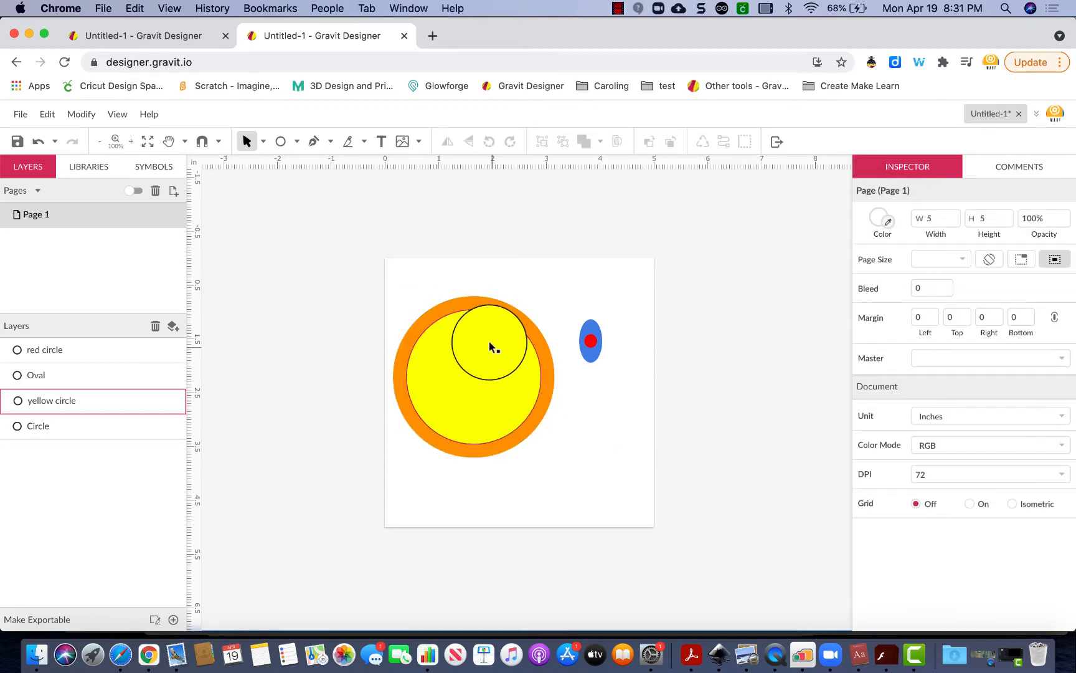
{"action": "left_click_drag", "start_coordinate": [629, 475], "coordinate": [701, 436]}
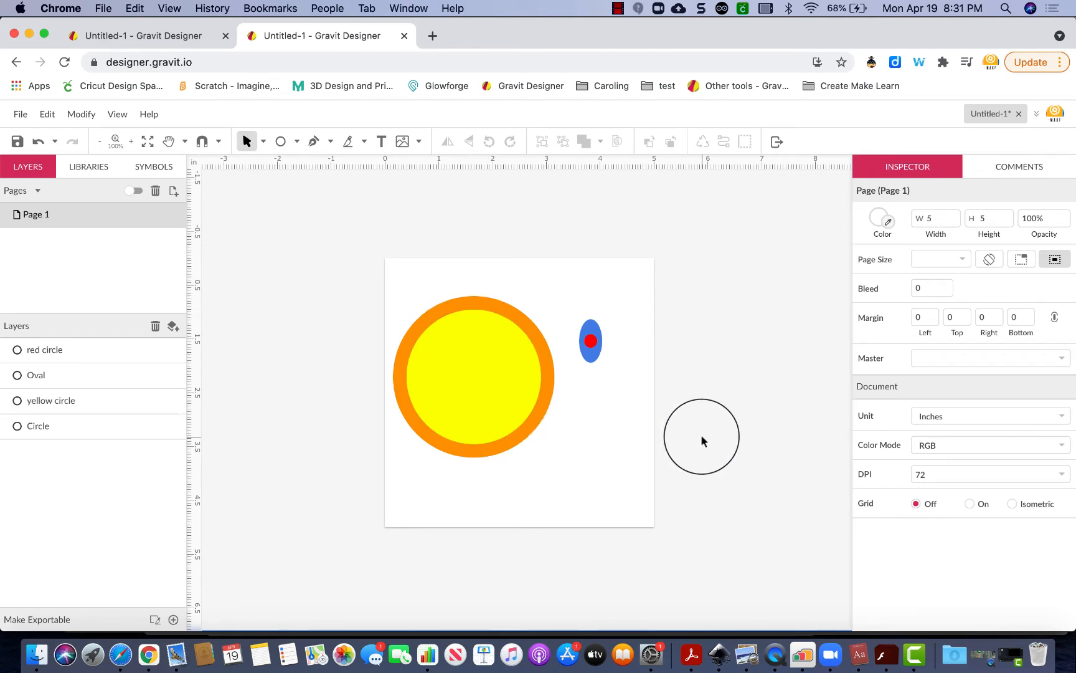
Step: Subtract the yellow circle from the orange circle as a compound shape to form a ring
{"action": "left_click_drag", "start_coordinate": [702, 440], "coordinate": [79, 430]}
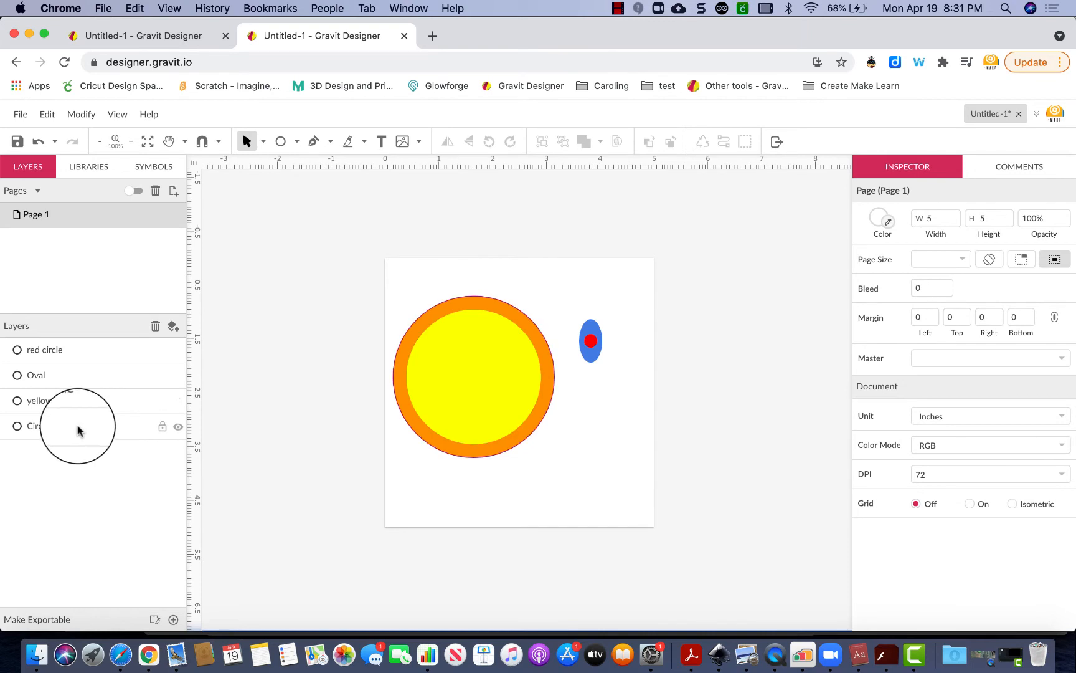
{"action": "left_click", "coordinate": [77, 429]}
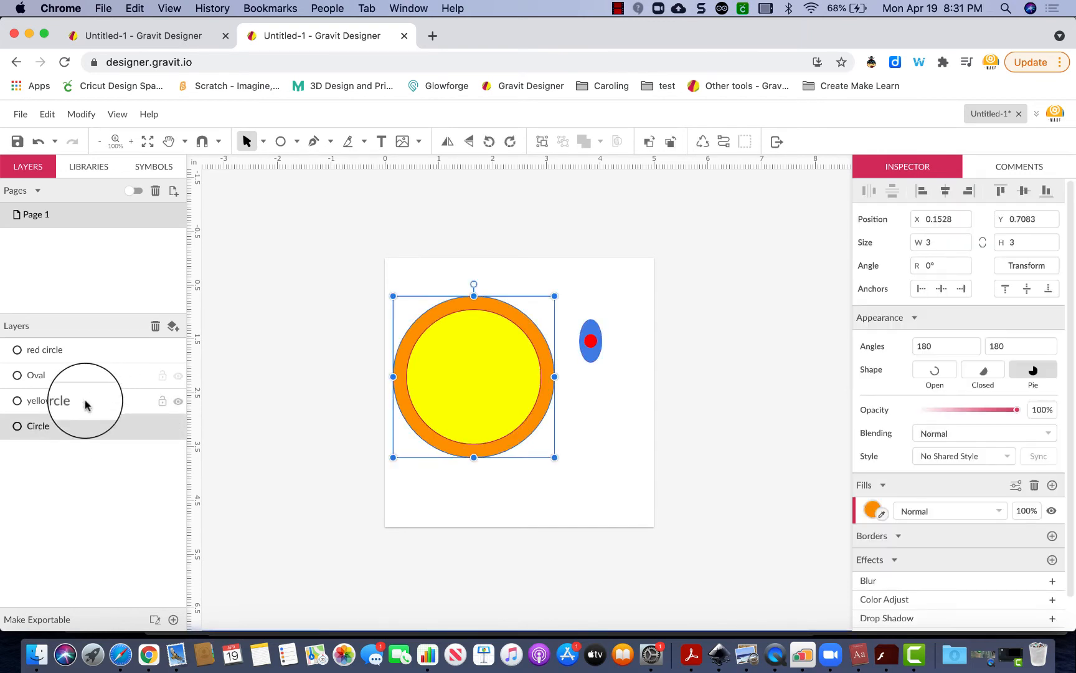
{"action": "left_click", "coordinate": [86, 404], "text": "shift"}
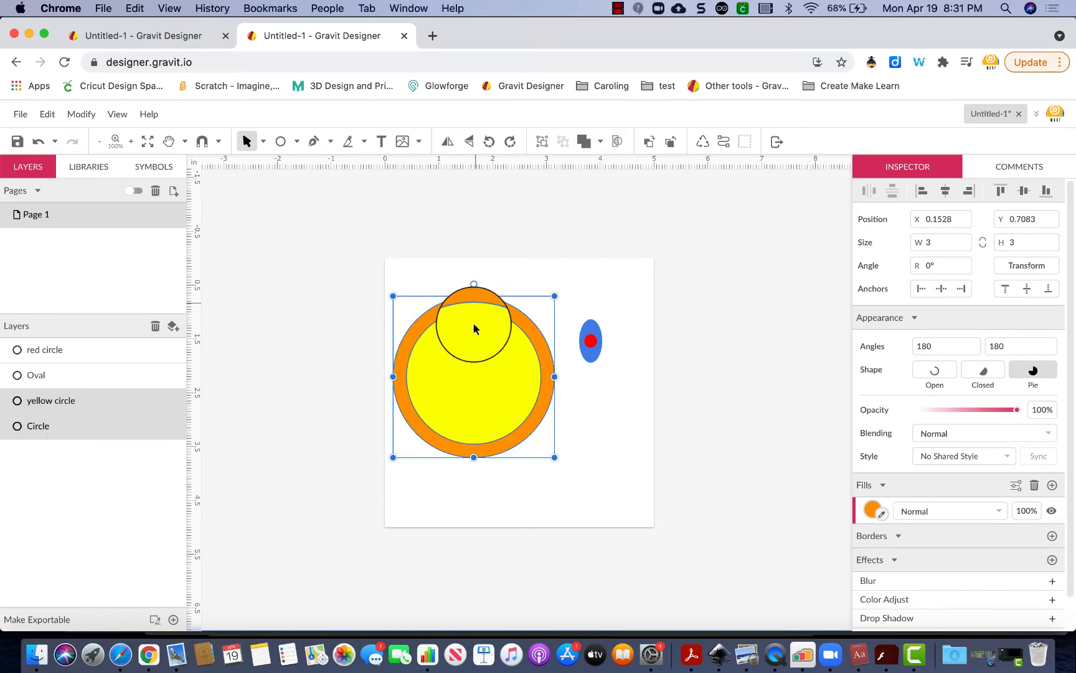
{"action": "left_click", "coordinate": [599, 142]}
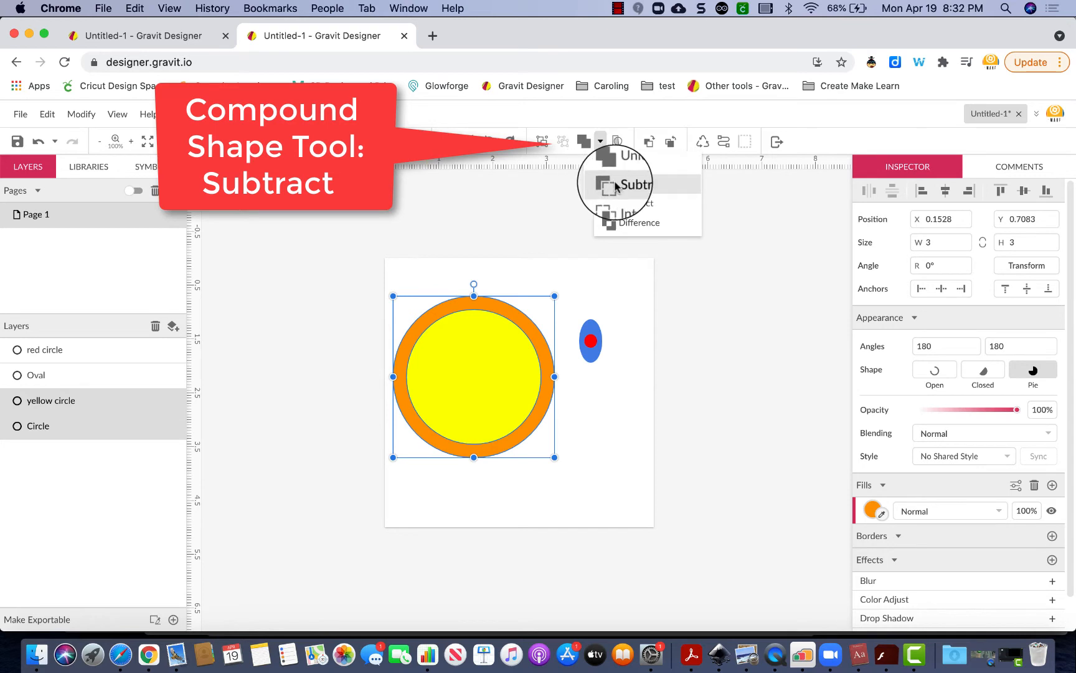
{"action": "left_click", "coordinate": [644, 184]}
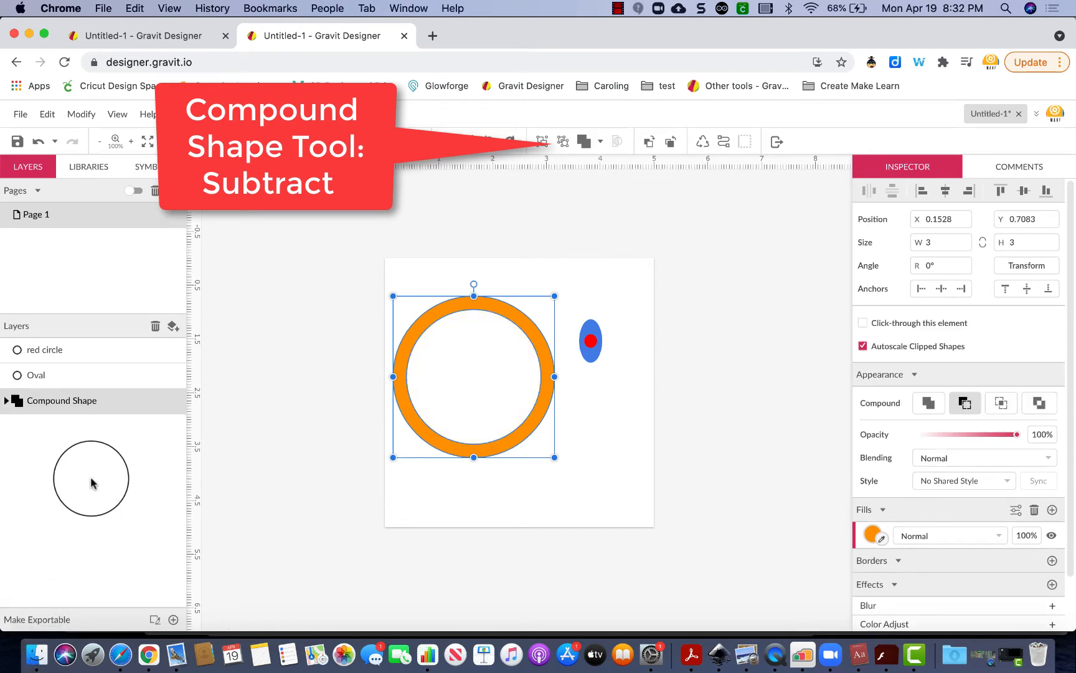
{"action": "left_click", "coordinate": [92, 480]}
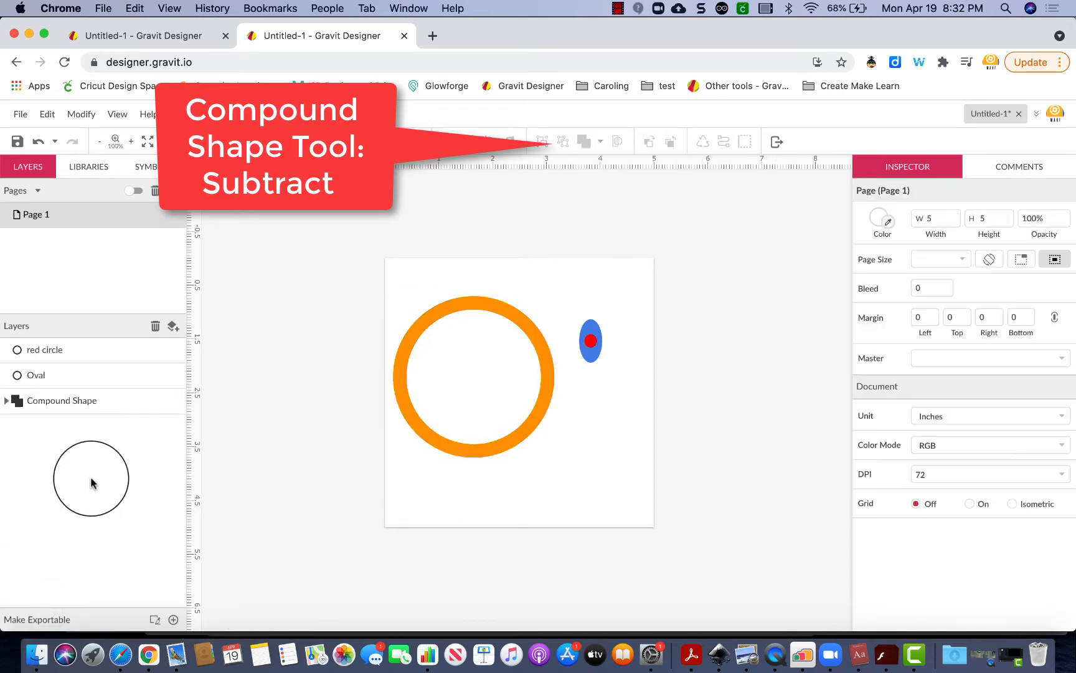
Step: Check the shapes nested in the compound shape's layer and rename that layer "Compound Shape Ring"
{"action": "left_click", "coordinate": [6, 401]}
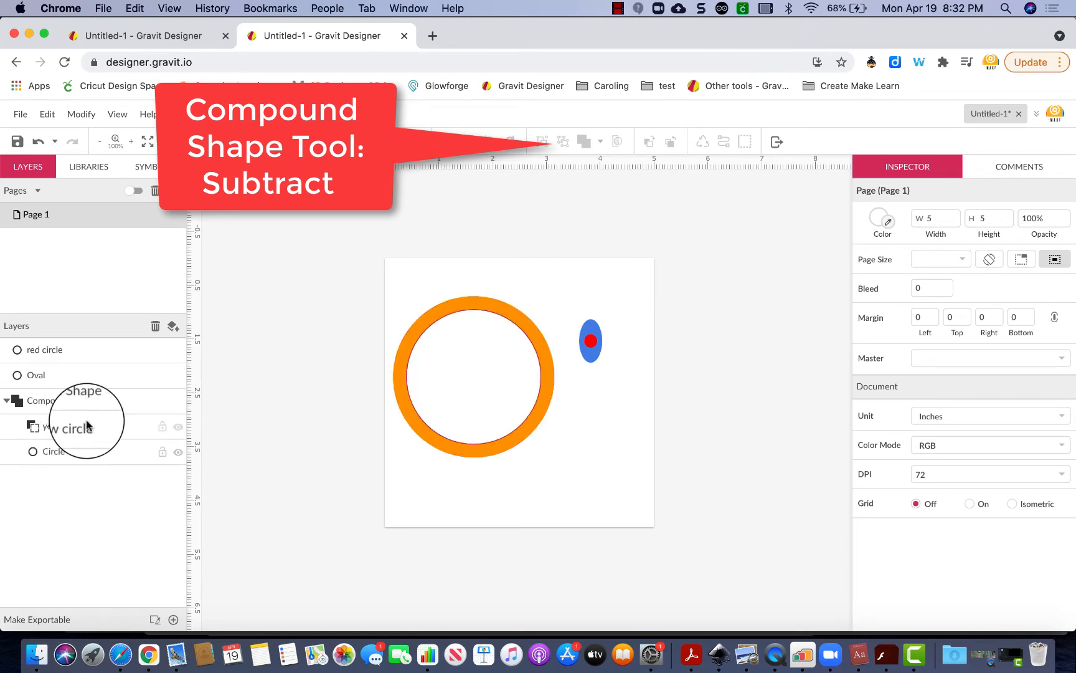
{"action": "left_click", "coordinate": [6, 401]}
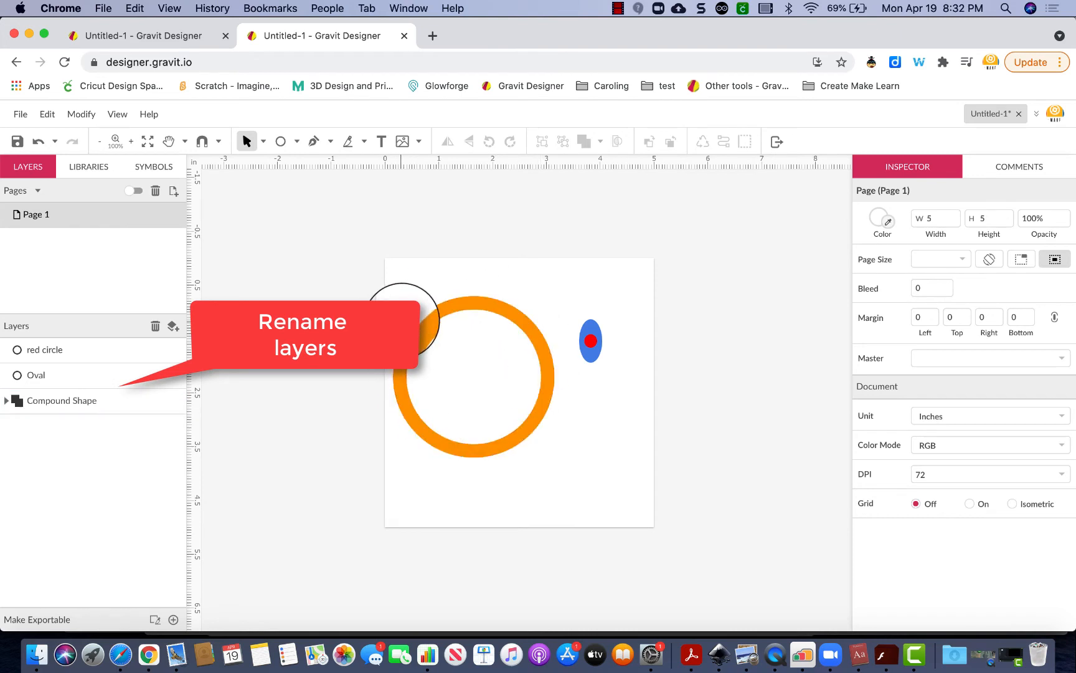
{"action": "double_click", "coordinate": [97, 401]}
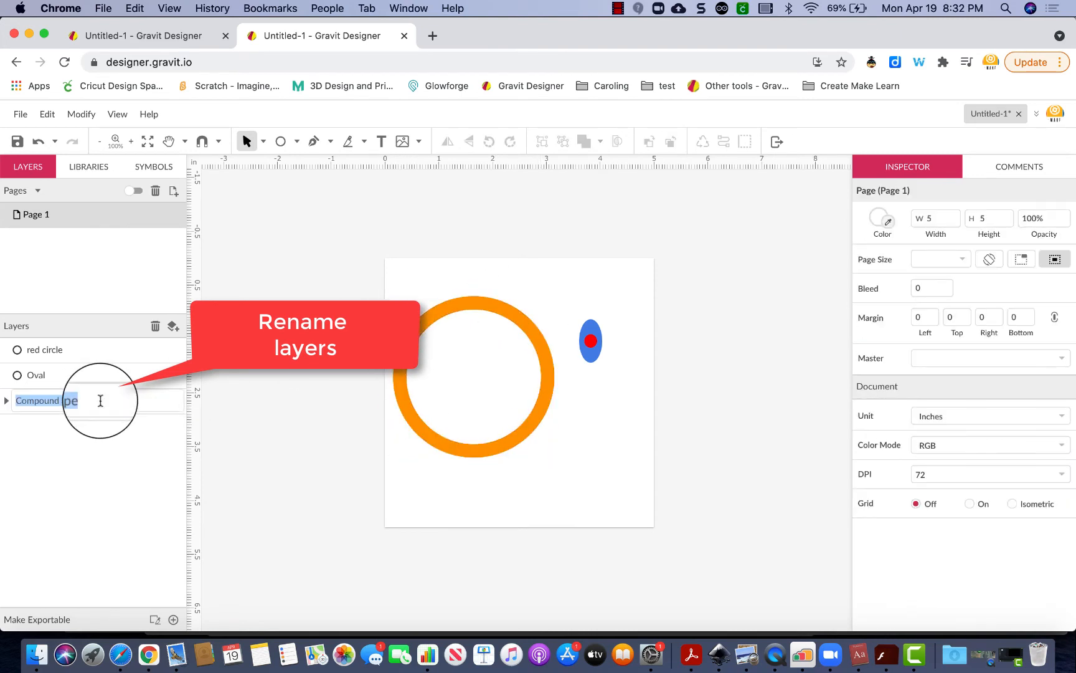
{"action": "left_click", "coordinate": [101, 400]}
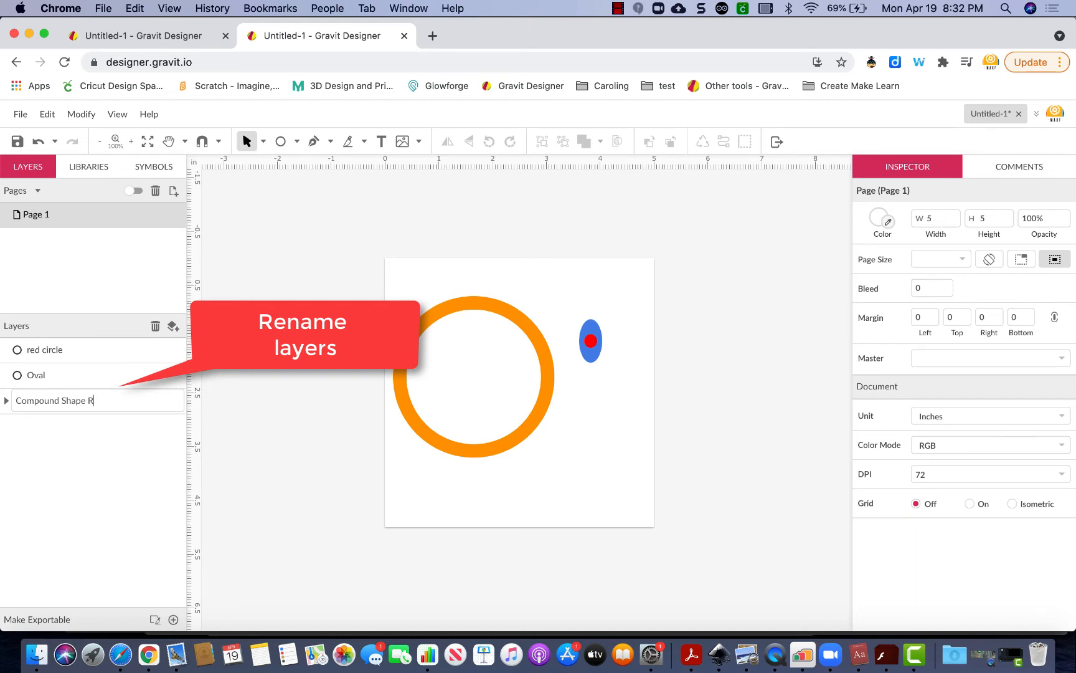
{"action": "key", "text": "Return"}
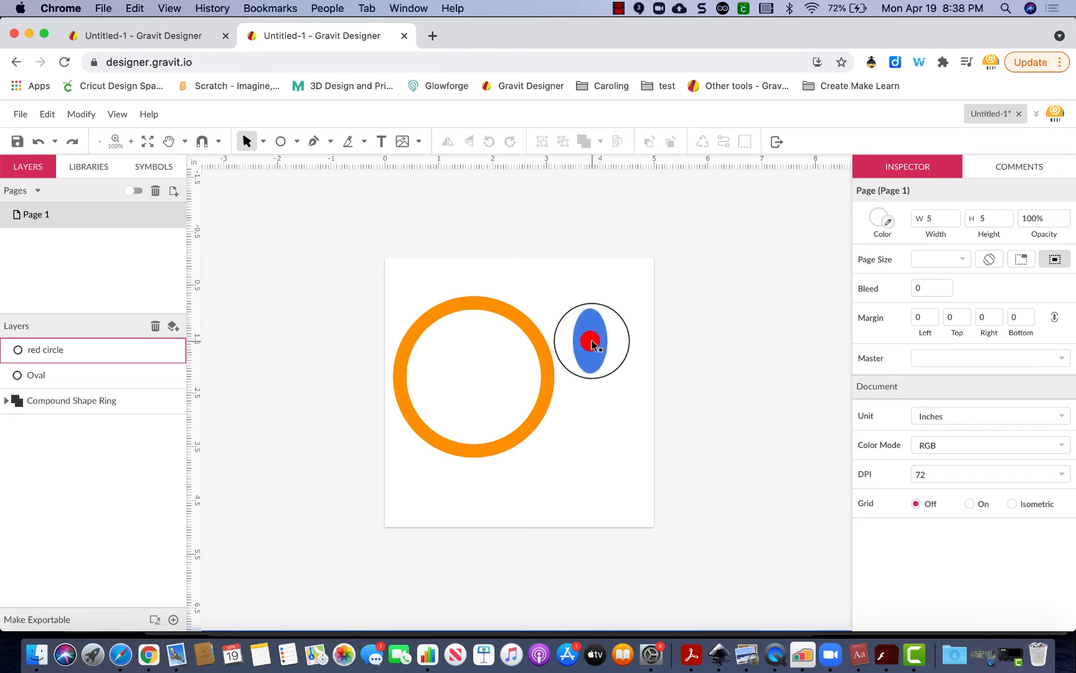
Step: Move the red circle off the blue oval to about X 4.29, Y 1.85 in
{"action": "left_click_drag", "start_coordinate": [592, 342], "coordinate": [619, 361]}
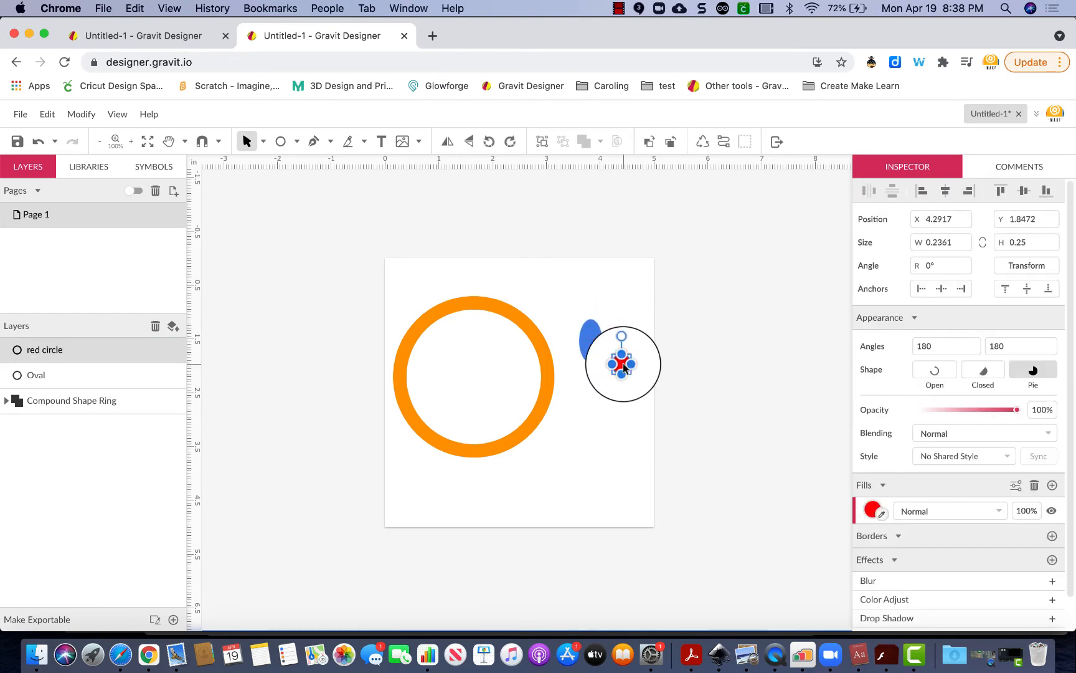
{"action": "left_click", "coordinate": [619, 377]}
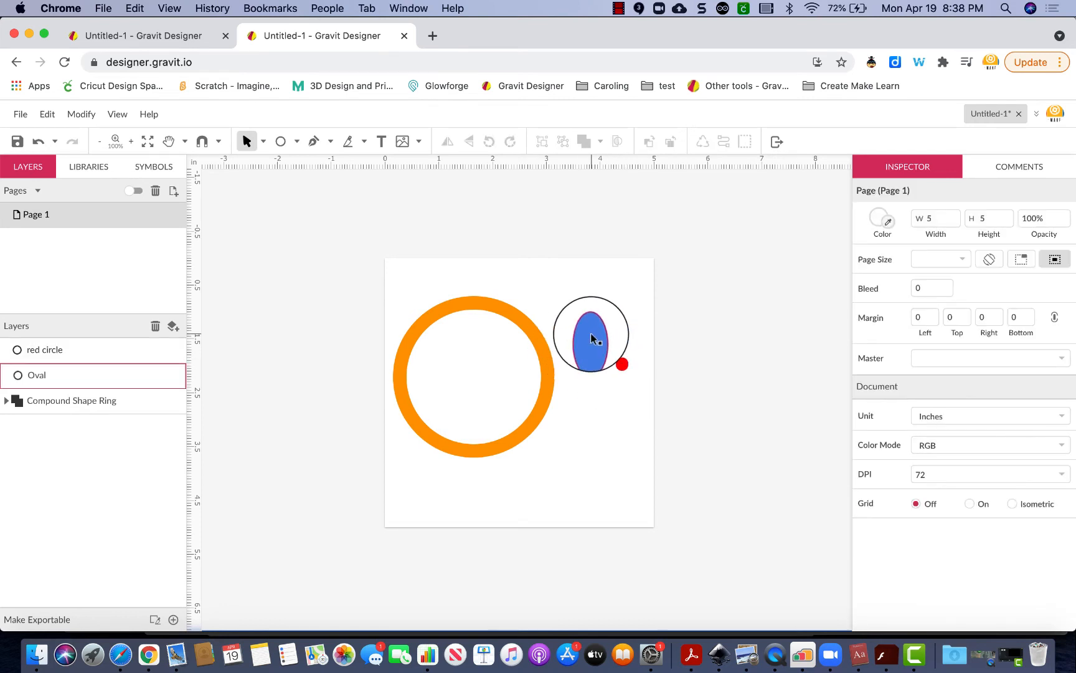
Step: Place the blue oval on the upper edge of the orange ring and shorten it to about 0.61 in high
{"action": "left_click_drag", "start_coordinate": [586, 337], "coordinate": [472, 283]}
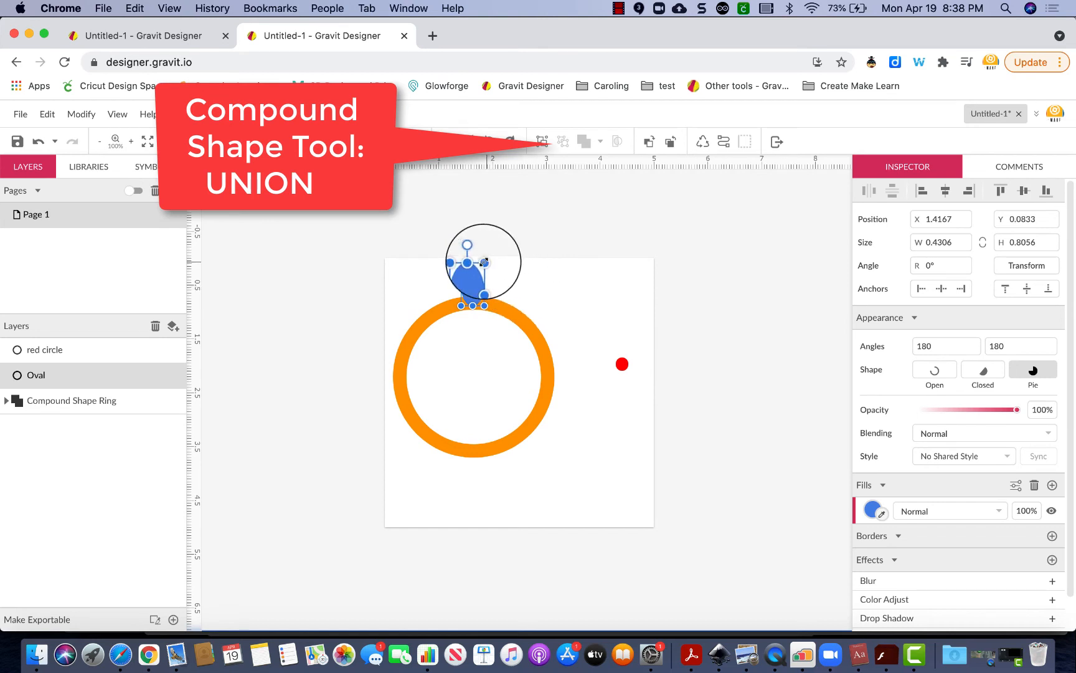
{"action": "left_click_drag", "start_coordinate": [470, 262], "coordinate": [470, 276]}
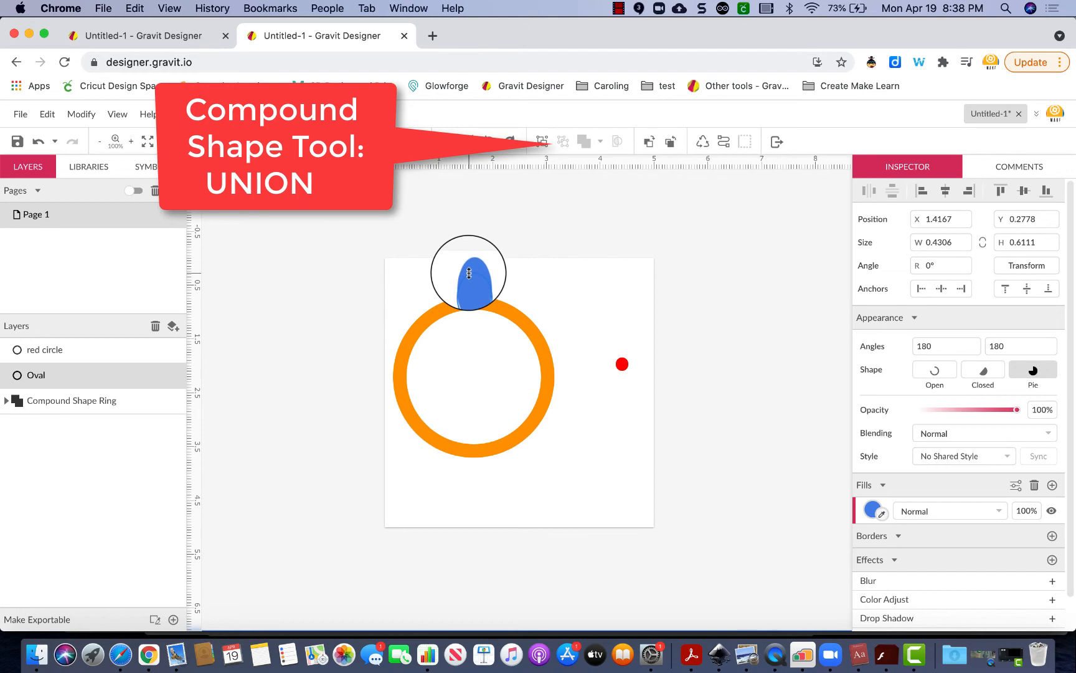
{"action": "left_click", "coordinate": [522, 277]}
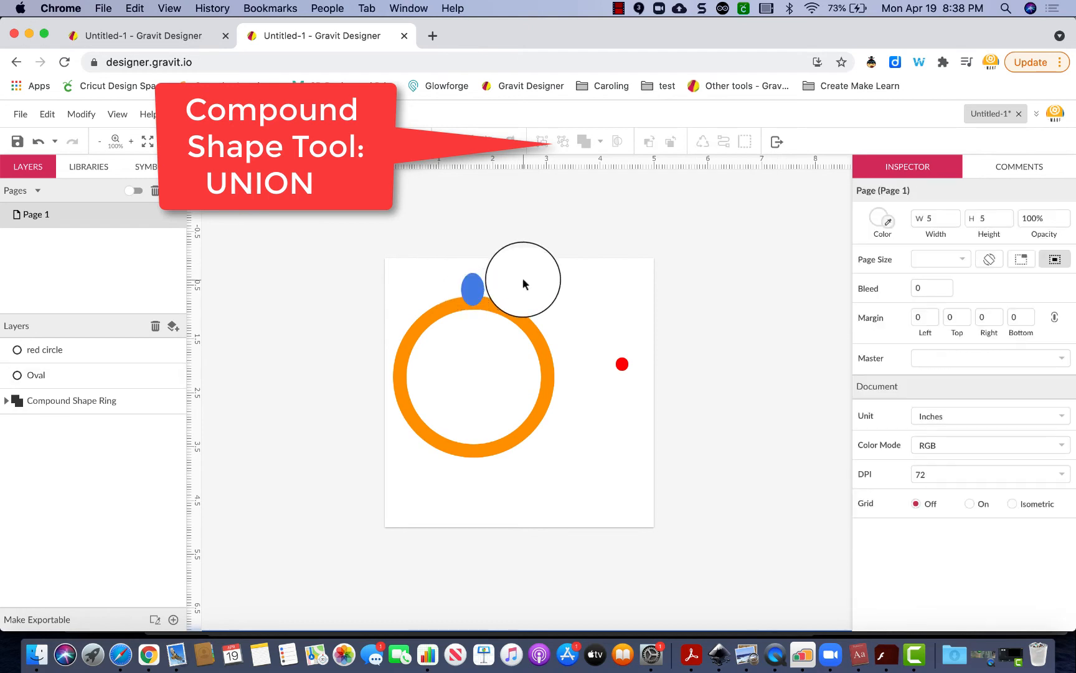
Step: Shift the blue oval slightly sideways and align it with the orange ring by their horizontal centres
{"action": "left_click", "coordinate": [481, 293]}
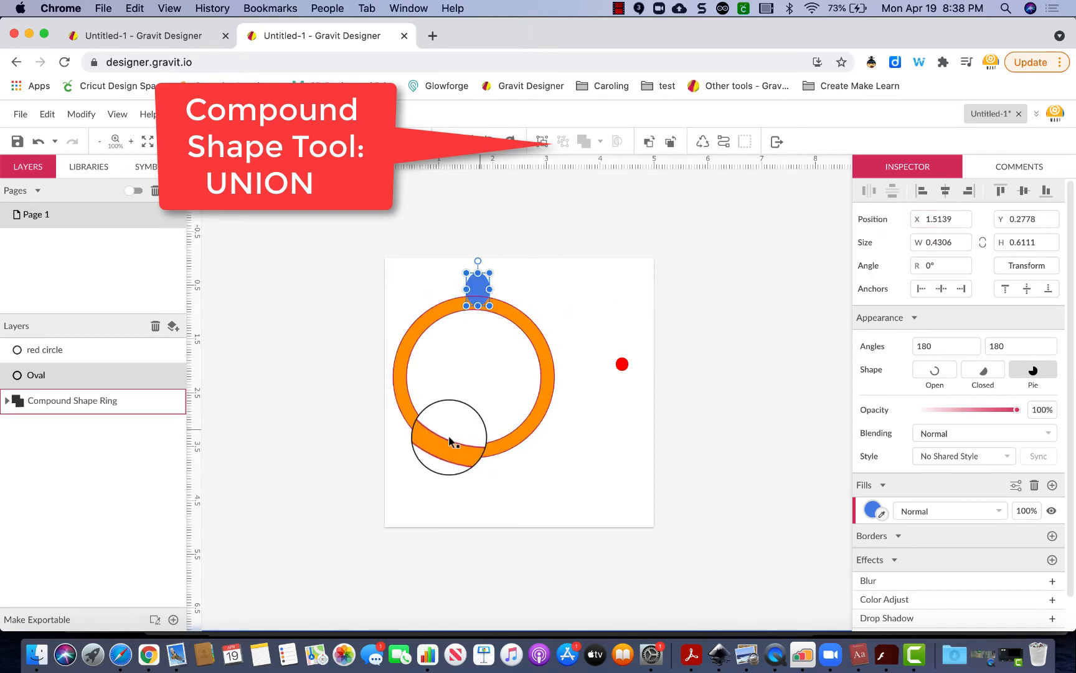
{"action": "left_click", "coordinate": [114, 402], "text": "shift"}
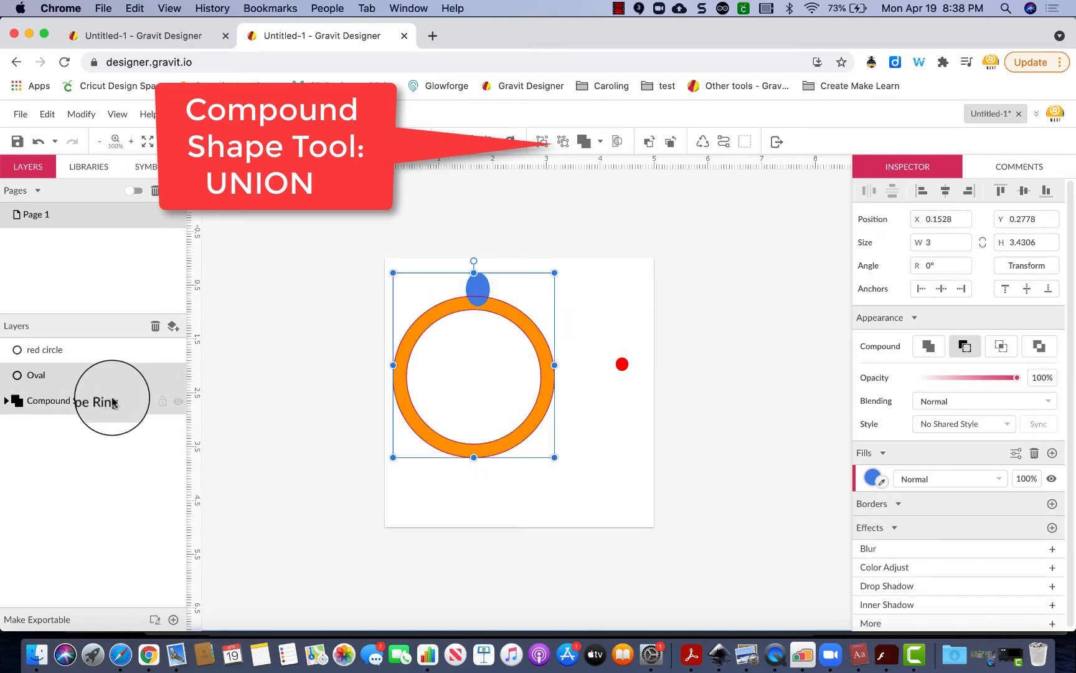
{"action": "left_click", "coordinate": [945, 194]}
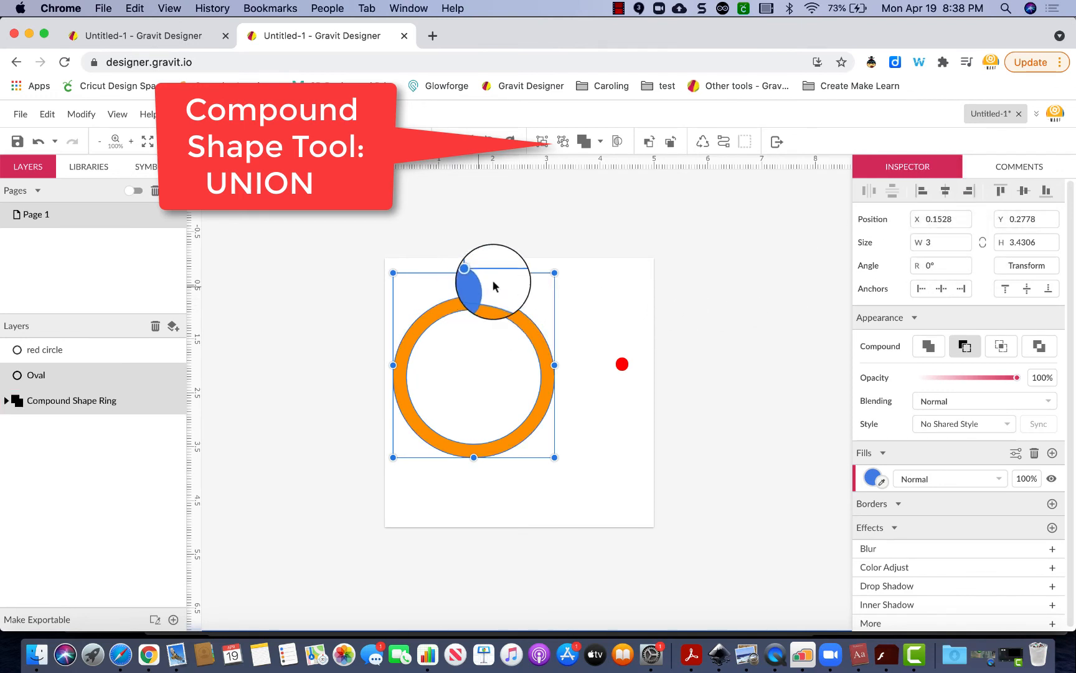
{"action": "left_click_drag", "start_coordinate": [605, 300], "coordinate": [495, 293]}
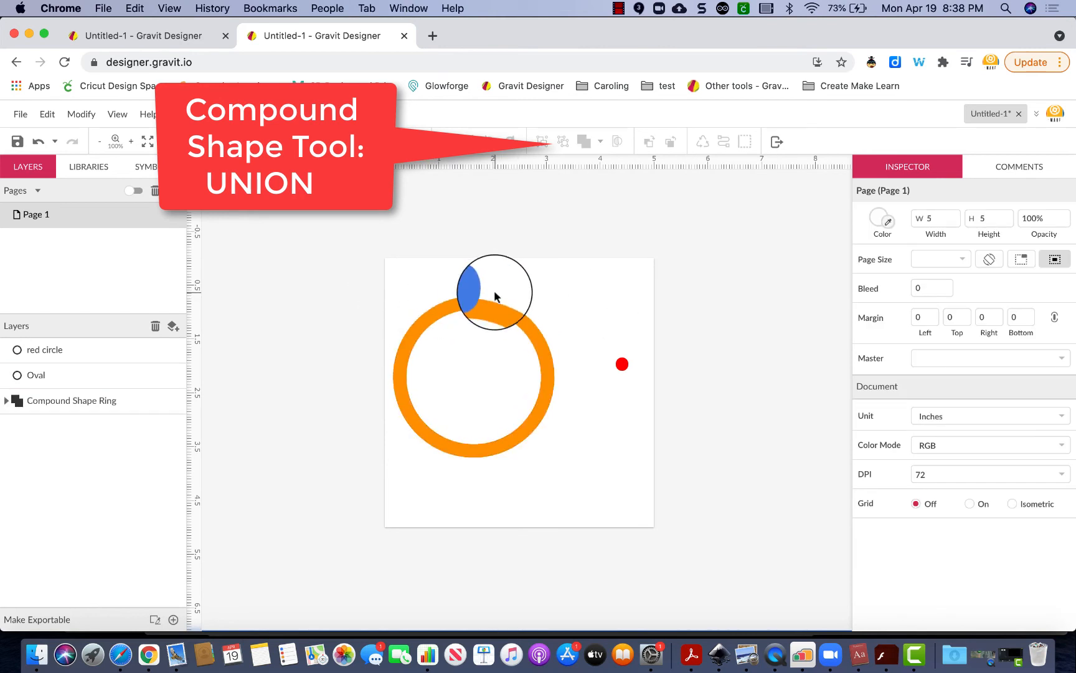
Step: Combine the blue oval and the Compound Shape Ring into one compound shape with Union
{"action": "left_click", "coordinate": [50, 375]}
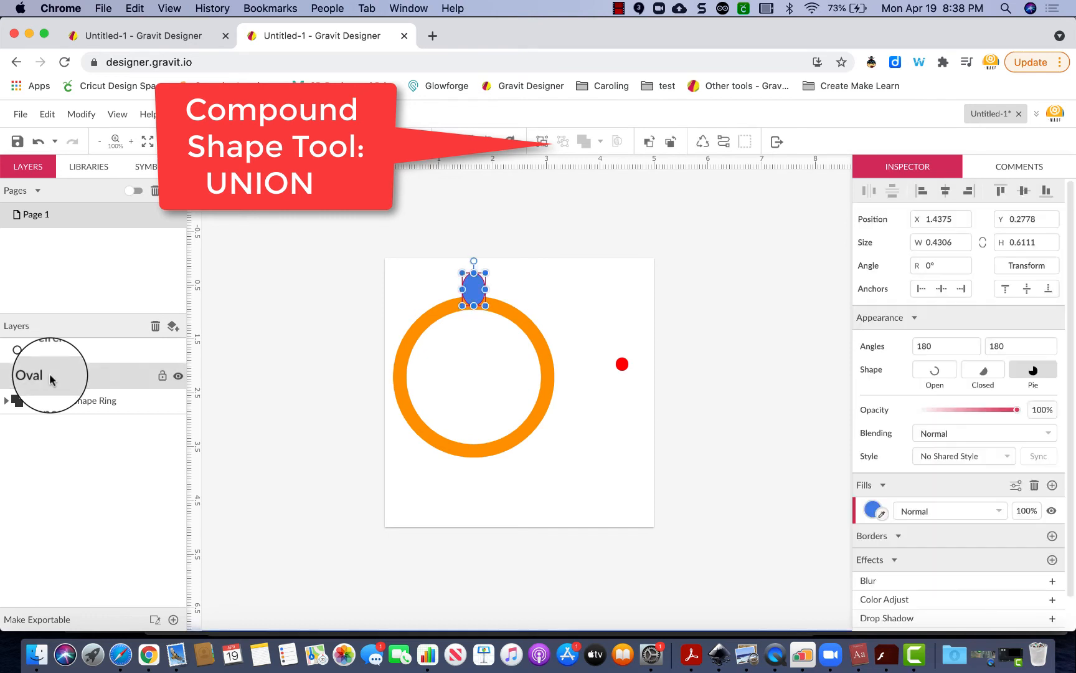
{"action": "left_click", "coordinate": [68, 403], "text": "shift"}
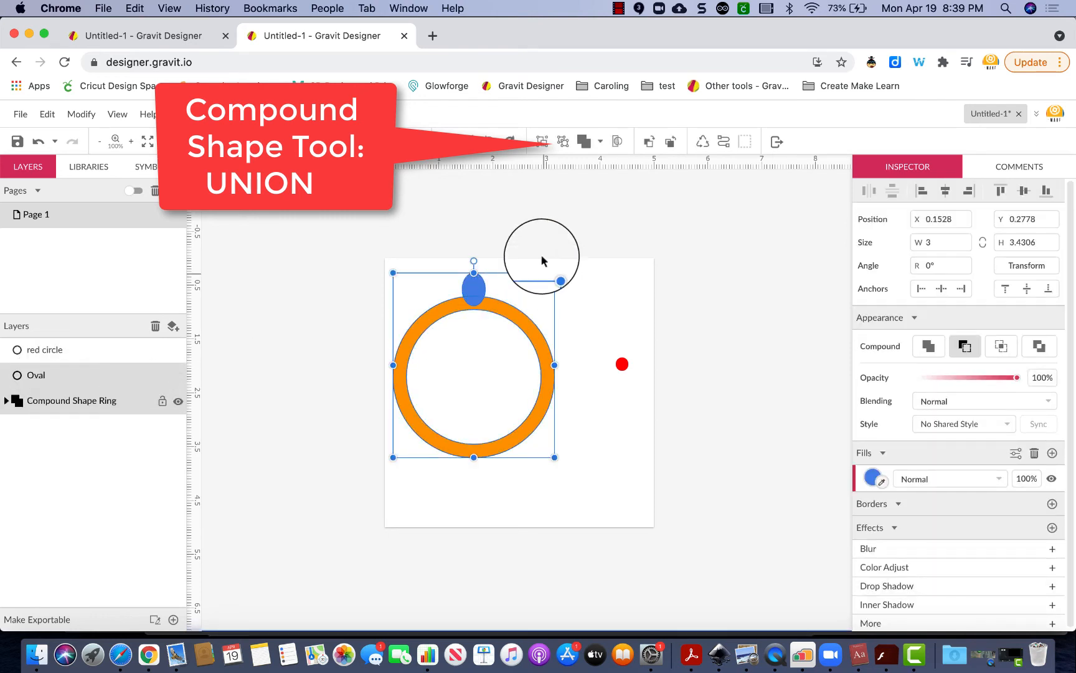
{"action": "left_click", "coordinate": [601, 143]}
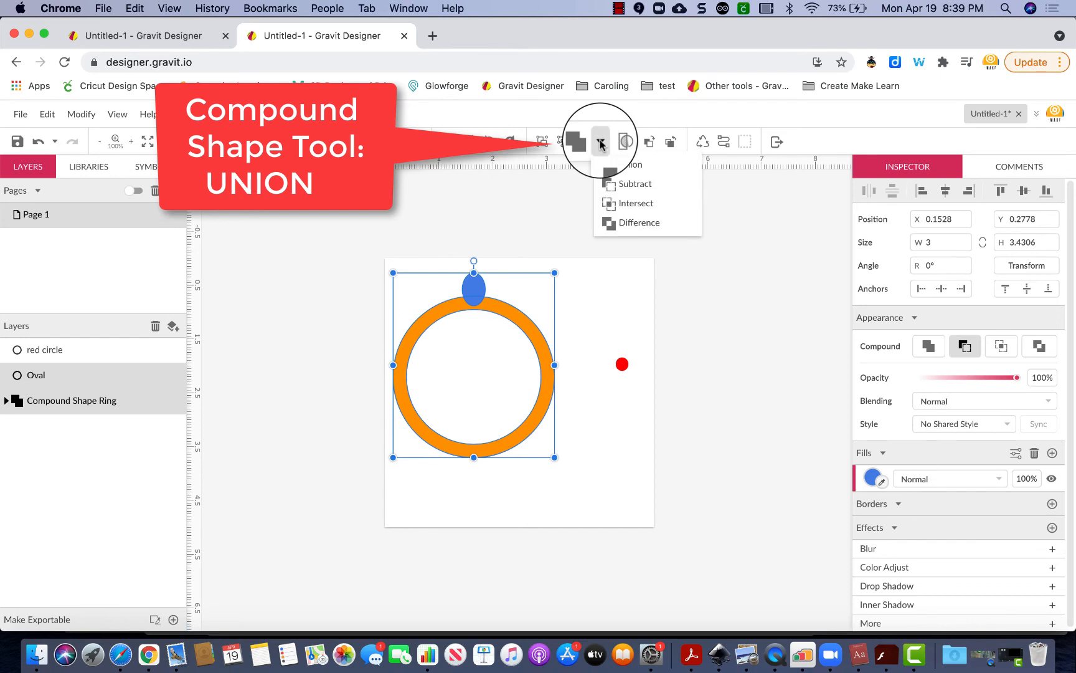
{"action": "left_click", "coordinate": [623, 164]}
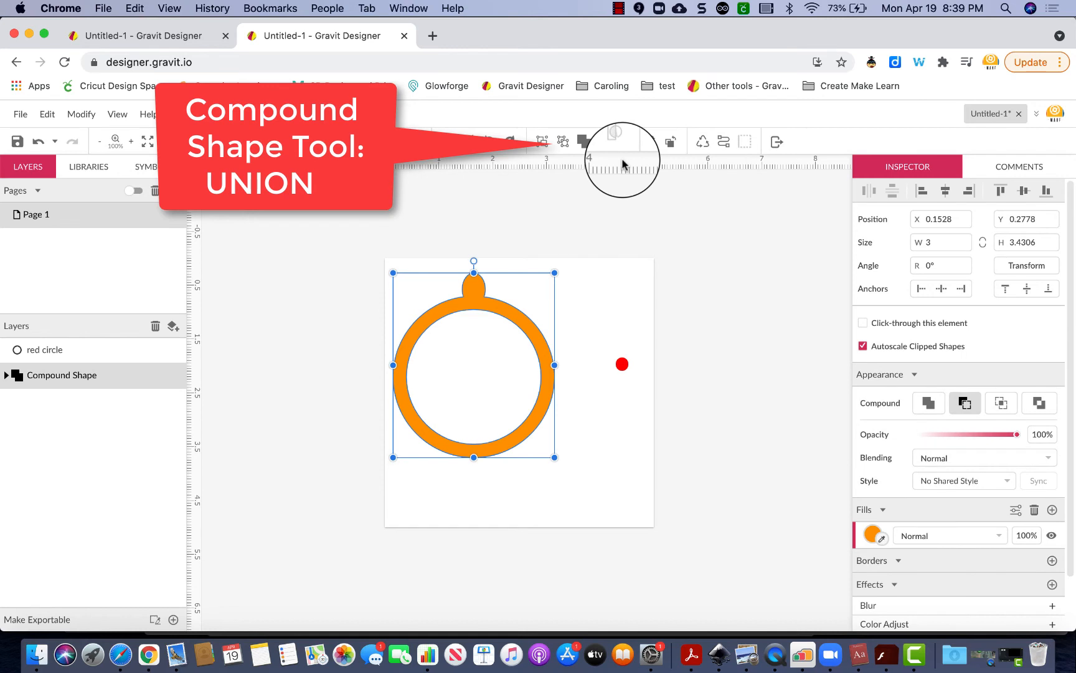
{"action": "left_click", "coordinate": [606, 286]}
Step: Move the red circle onto the small oval above the ring, at about X 1.54, Y 0.42 in
{"action": "left_click_drag", "start_coordinate": [494, 301], "coordinate": [472, 288]}
{"action": "left_click_drag", "start_coordinate": [529, 417], "coordinate": [496, 271]}
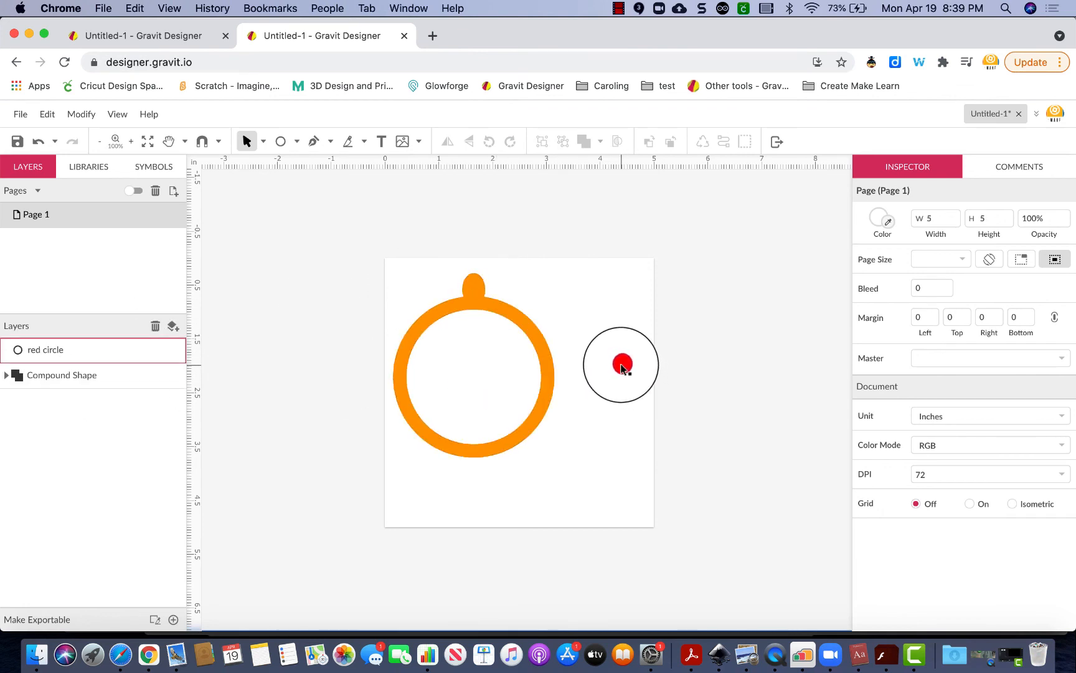
{"action": "left_click_drag", "start_coordinate": [622, 367], "coordinate": [565, 329]}
{"action": "left_click", "coordinate": [533, 284]}
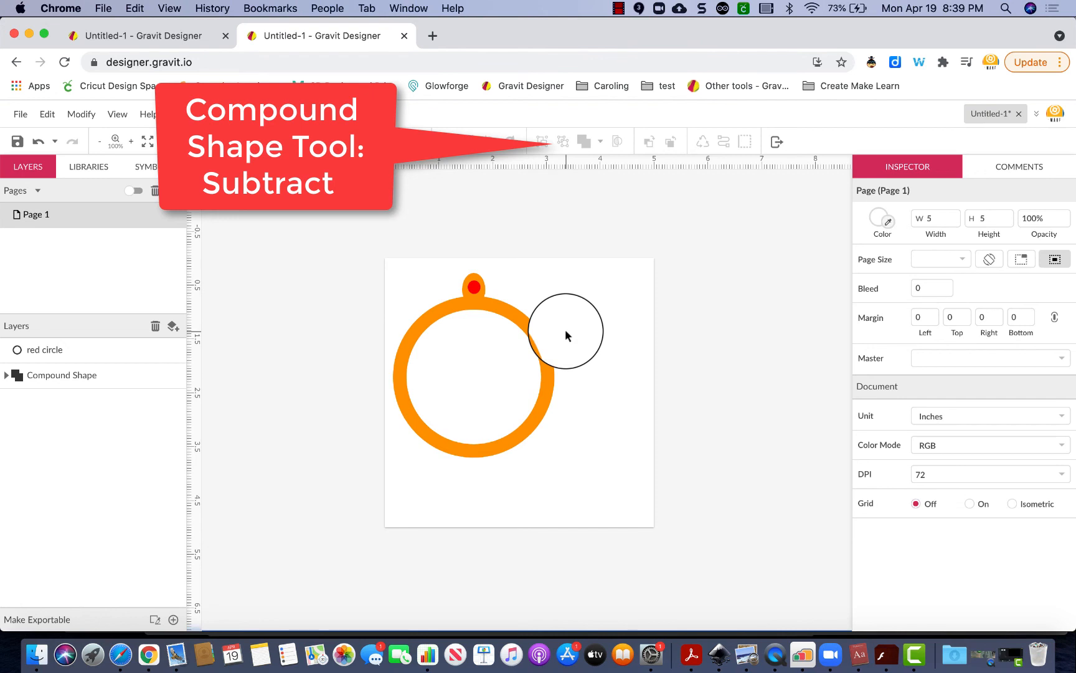
Step: Subtract the red circle from the compound shape to cut a hole in the small oval above the ring
{"action": "left_click", "coordinate": [82, 358]}
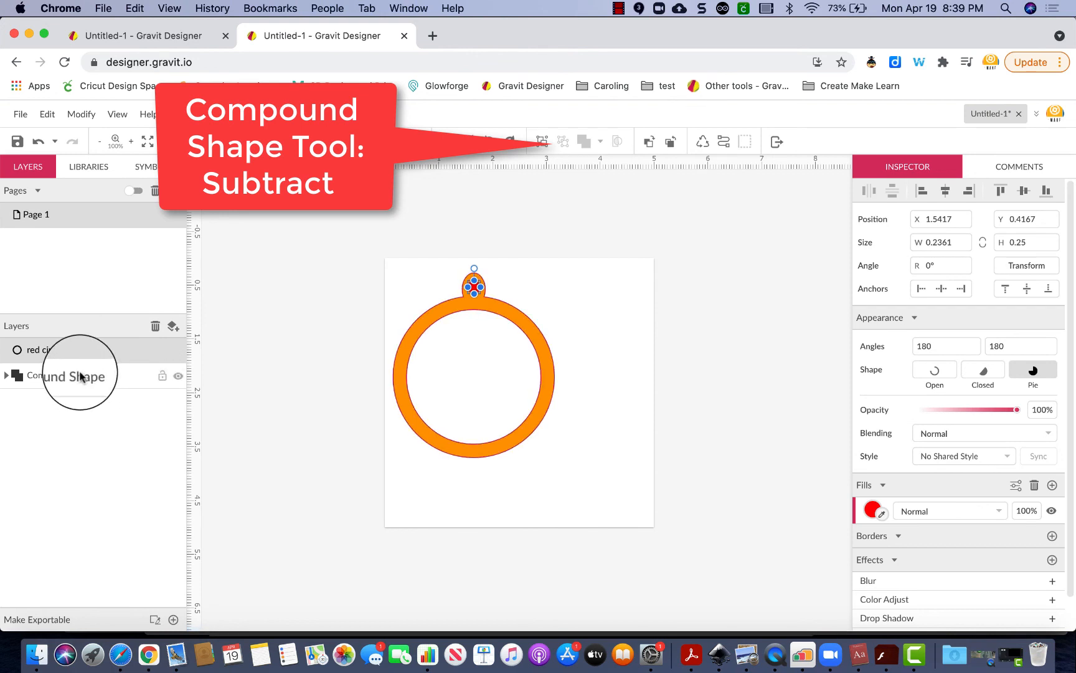
{"action": "left_click", "coordinate": [80, 376]}
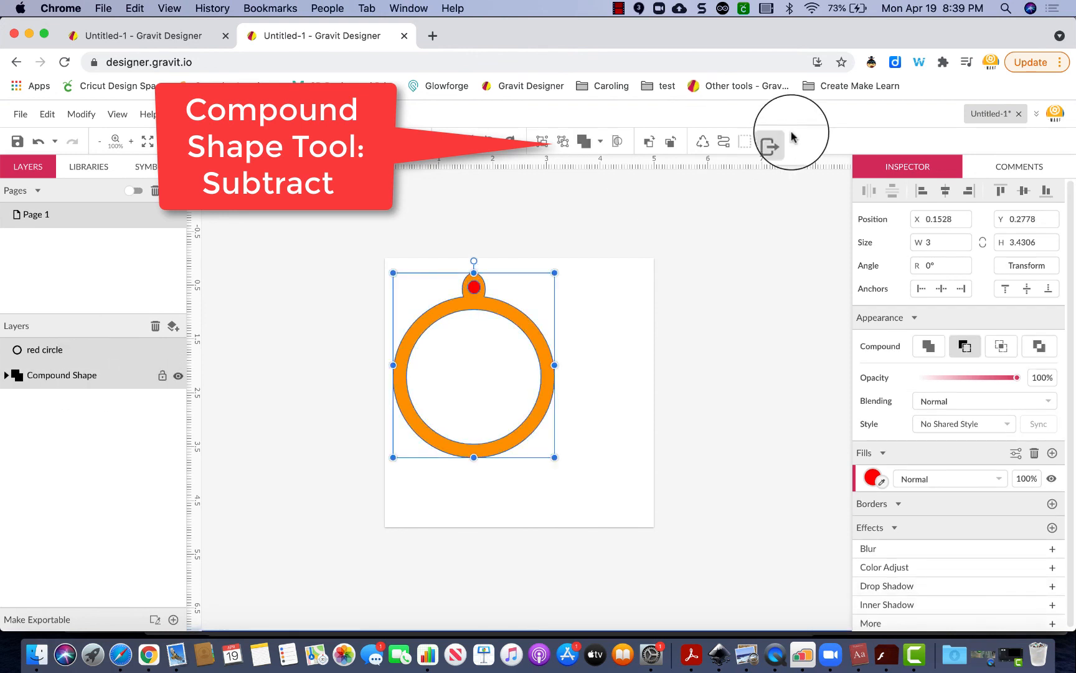
{"action": "left_click", "coordinate": [600, 142]}
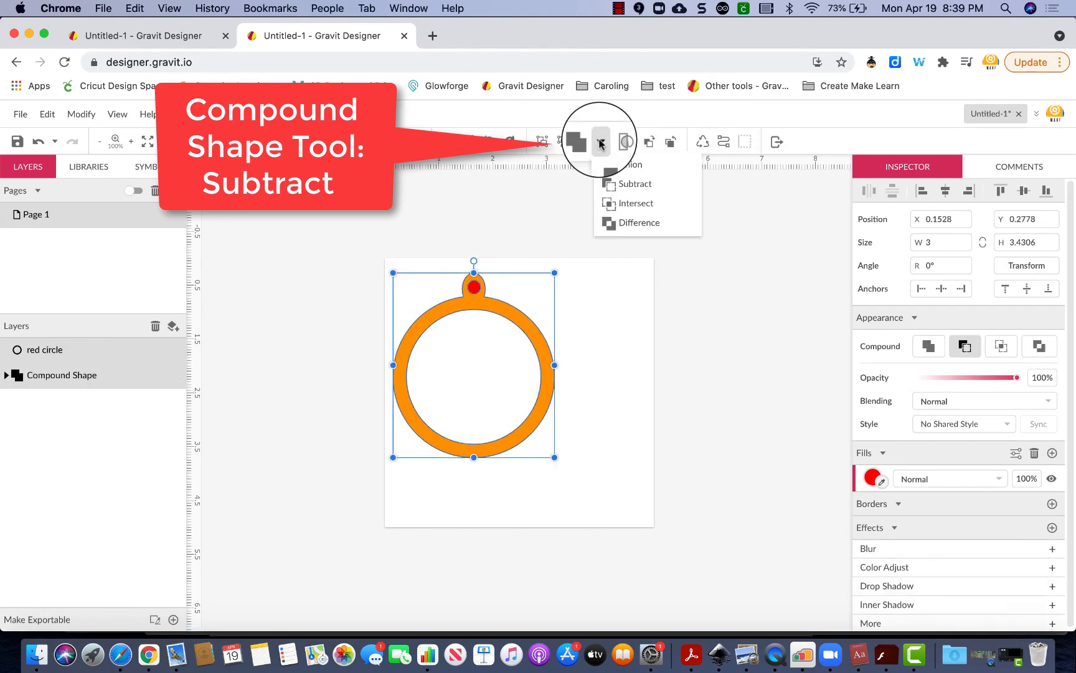
{"action": "left_click", "coordinate": [630, 184]}
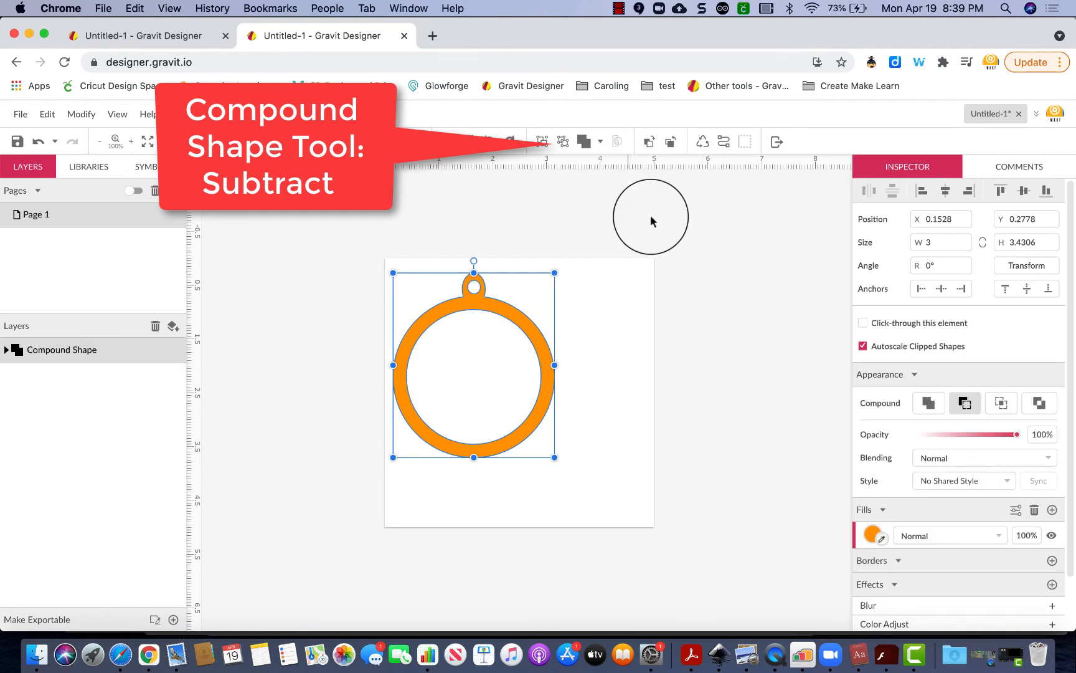
{"action": "left_click", "coordinate": [615, 335]}
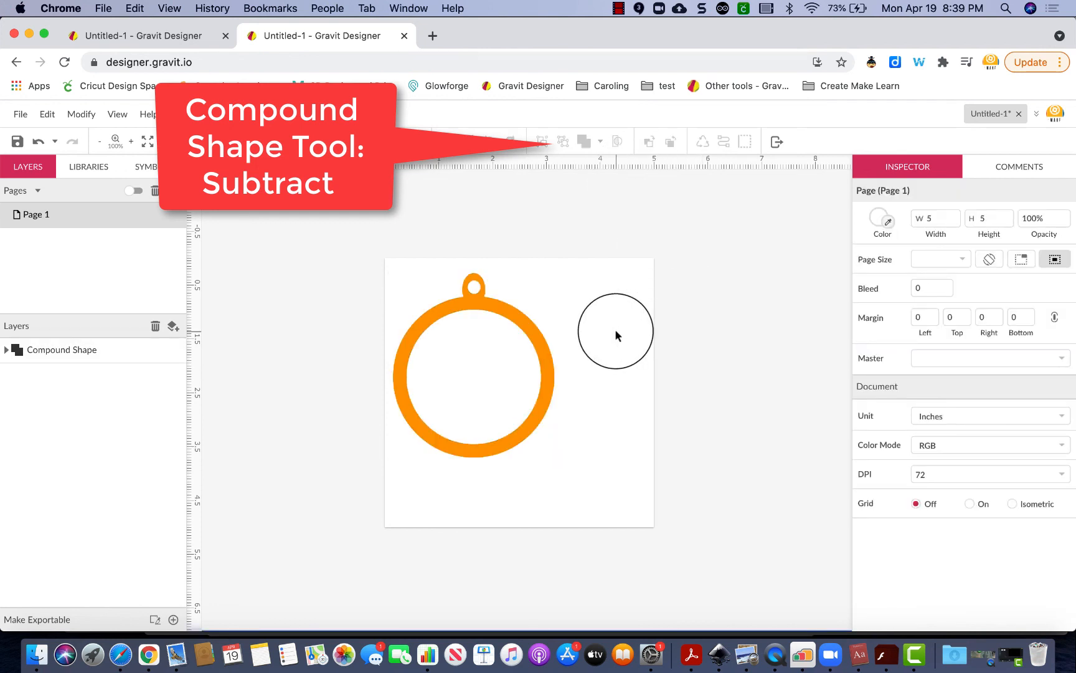